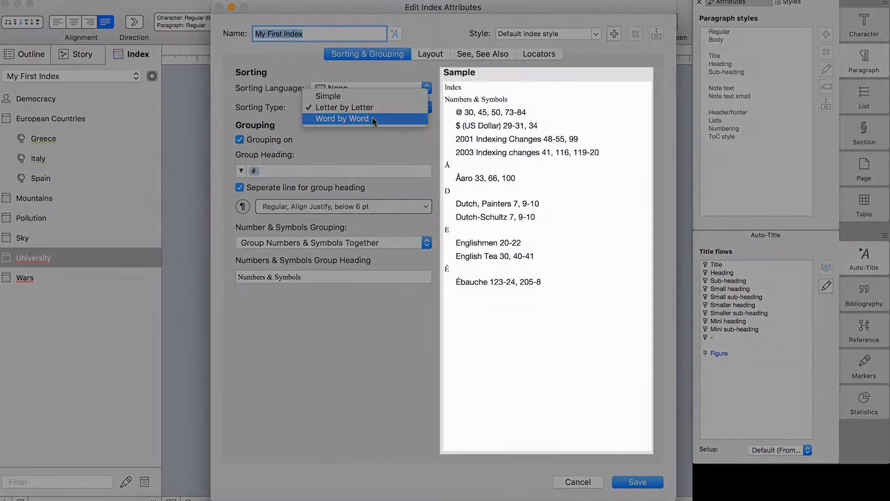
Set the index sorting type to Word by Word and open the sorting language choices
{"action": "left_click", "coordinate": [372, 119]}
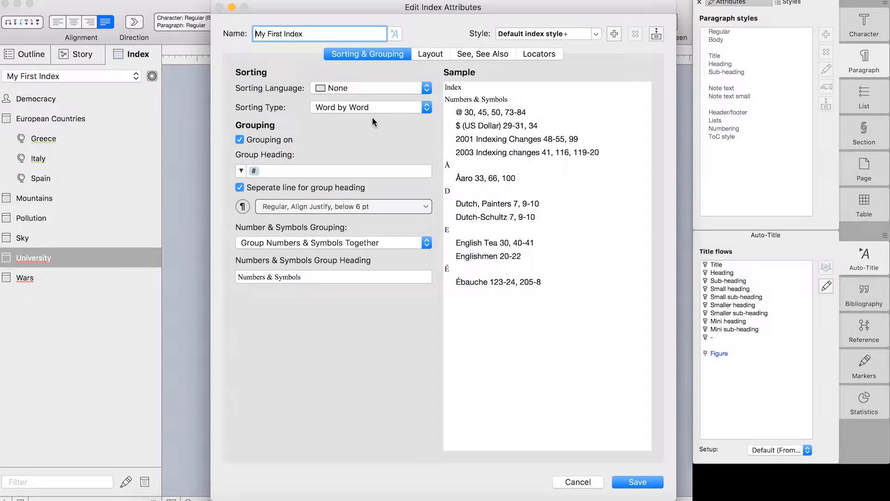
{"action": "left_click", "coordinate": [353, 88]}
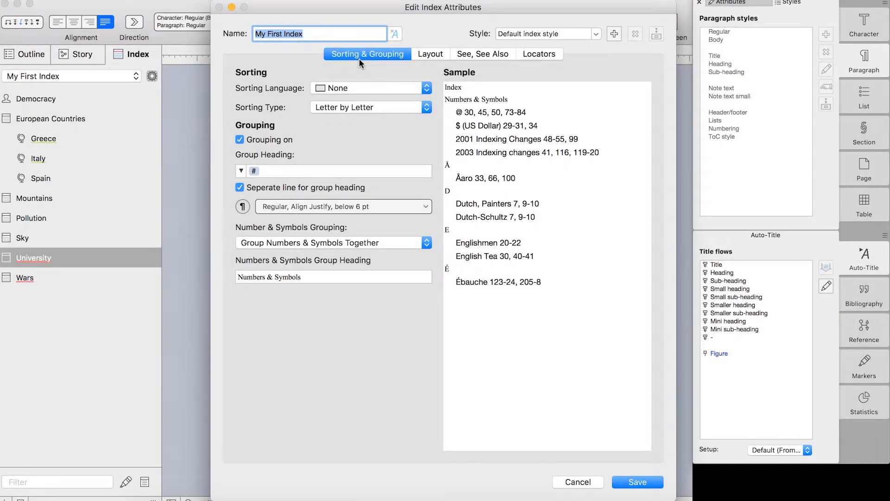
Switch grouping off and back on, and add "The letter" before the letter placeholder in the group heading
{"action": "left_click", "coordinate": [239, 140]}
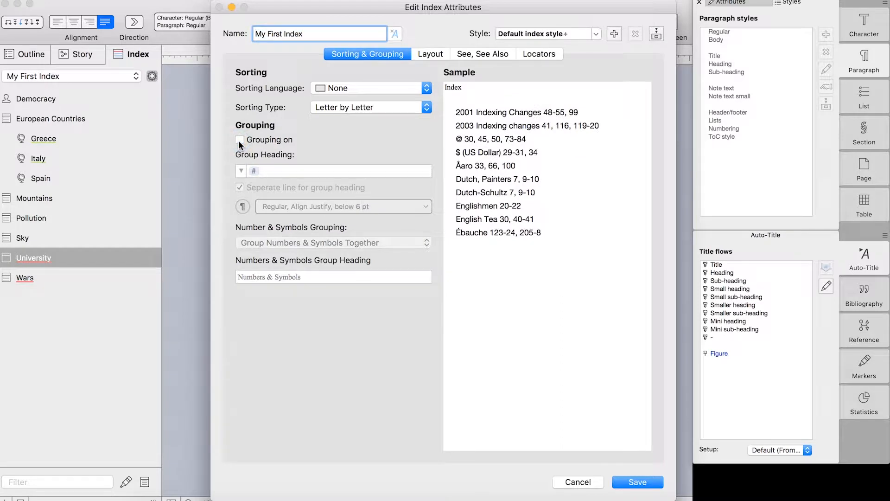
{"action": "left_click", "coordinate": [239, 141]}
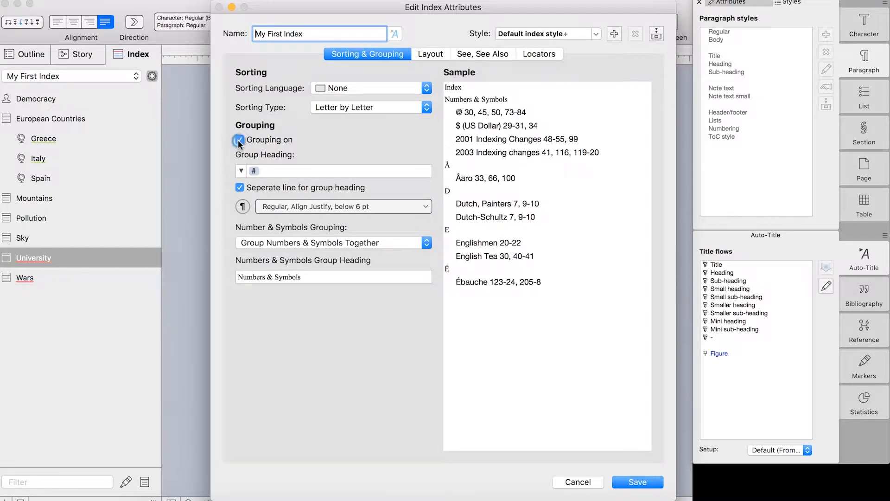
{"action": "left_click", "coordinate": [264, 170]}
{"action": "type", "text": "The lette"}
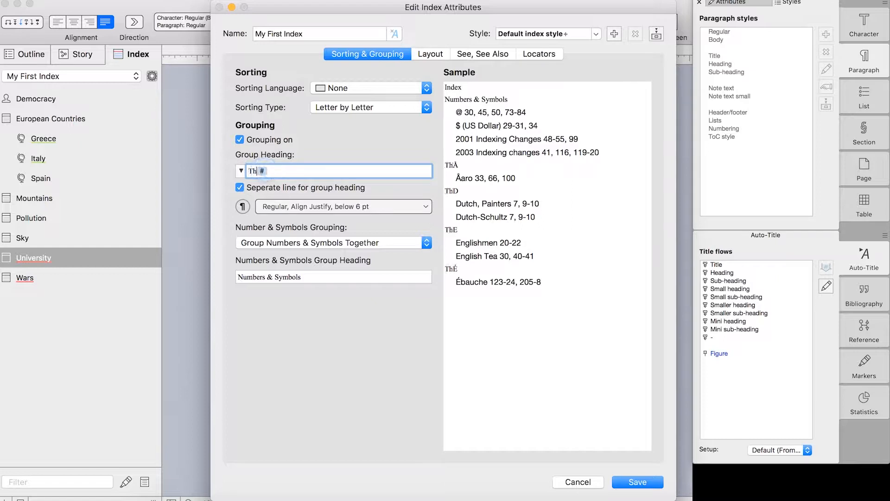
{"action": "type", "text": "r"}
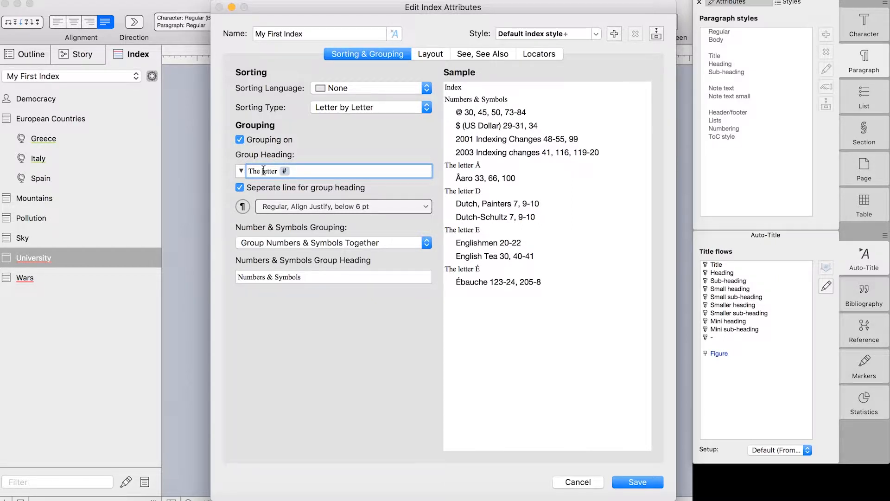
Toggle the separate line for group headings off and on to compare both layouts in the sample
{"action": "left_click", "coordinate": [240, 188]}
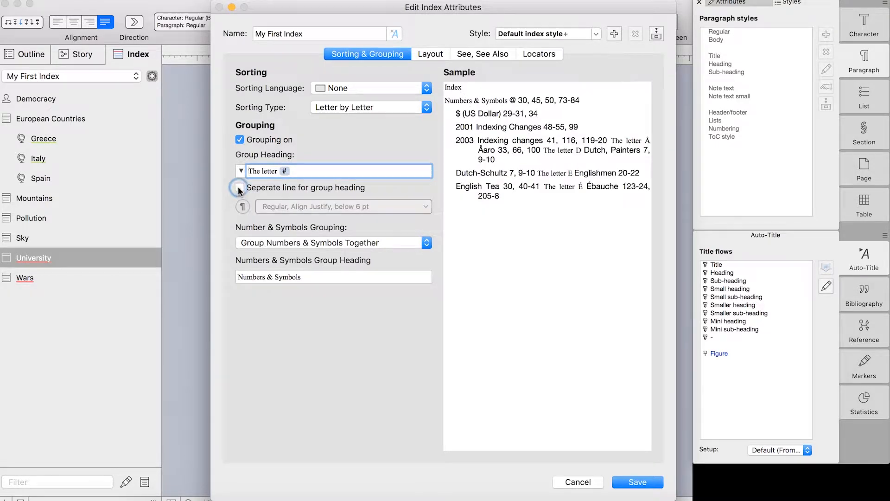
{"action": "left_click", "coordinate": [240, 188]}
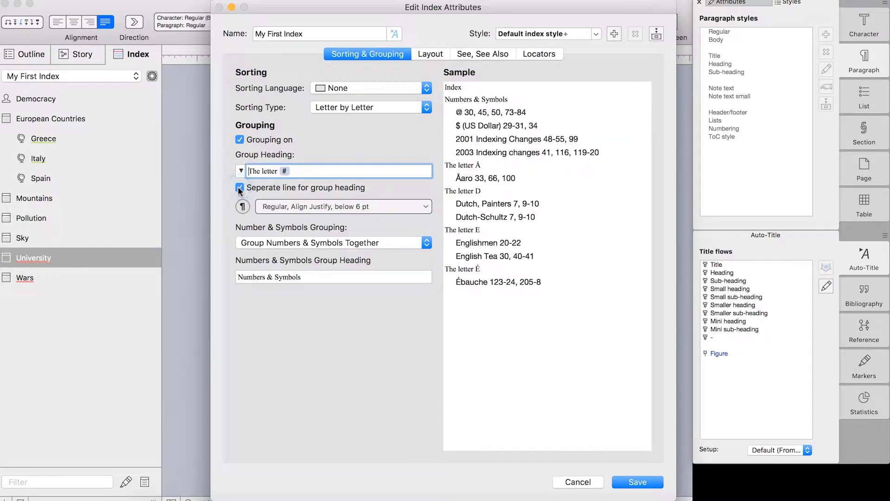
{"action": "left_click", "coordinate": [240, 188]}
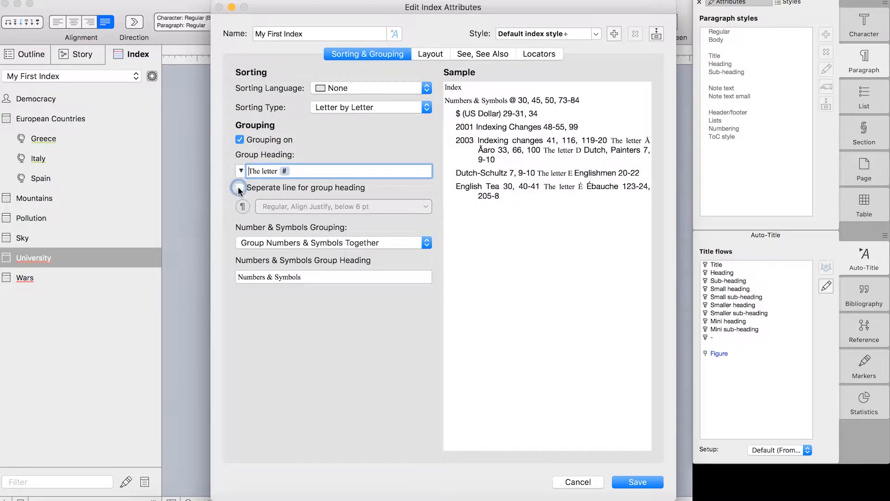
{"action": "left_click", "coordinate": [239, 188]}
Centre-align the paragraph format of the group headings
{"action": "left_click", "coordinate": [333, 205]}
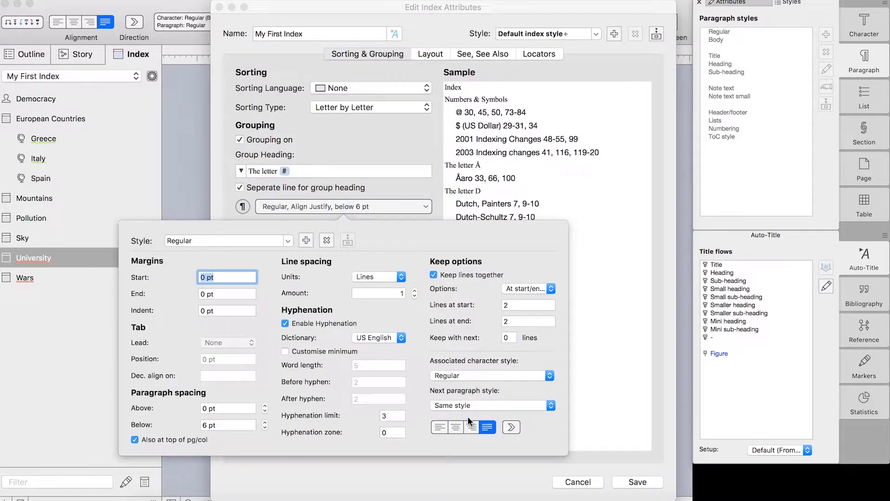
{"action": "left_click", "coordinate": [457, 427]}
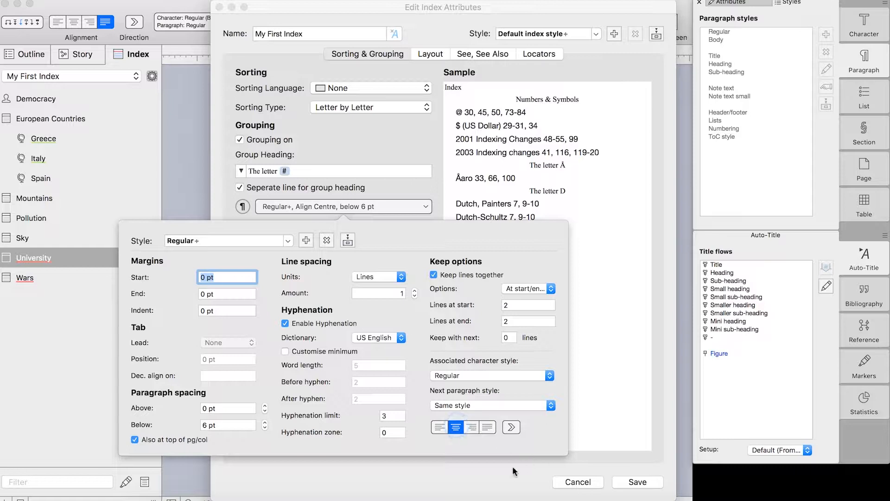
{"action": "left_click", "coordinate": [440, 207]}
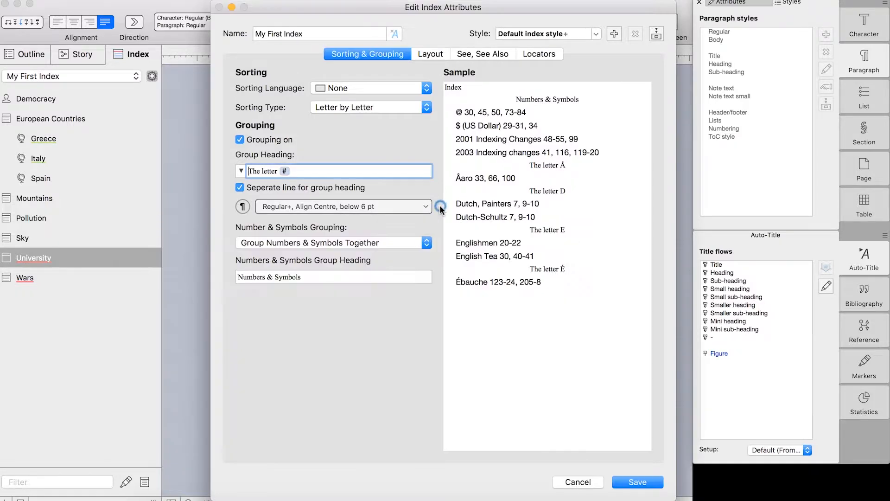
Try Don't Group Separately for numbers and symbols, and return to Group Numbers & Symbols Together
{"action": "left_click", "coordinate": [283, 242]}
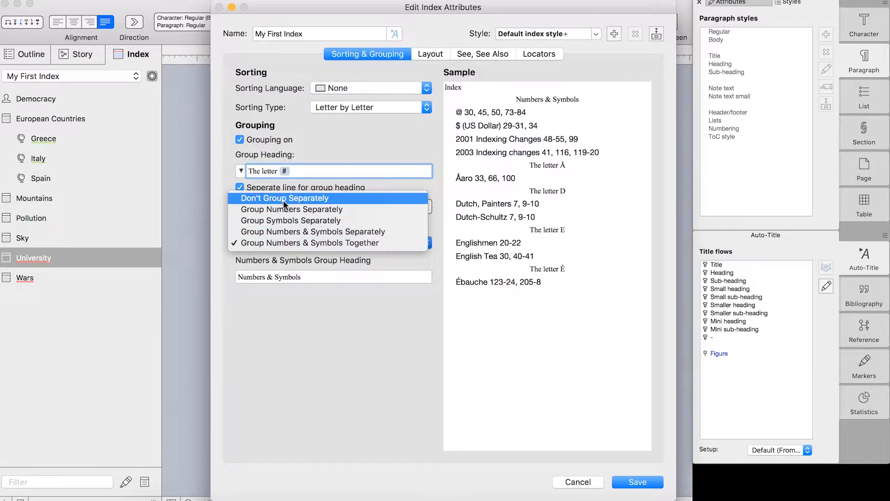
{"action": "left_click", "coordinate": [283, 199]}
{"action": "left_click", "coordinate": [286, 239]}
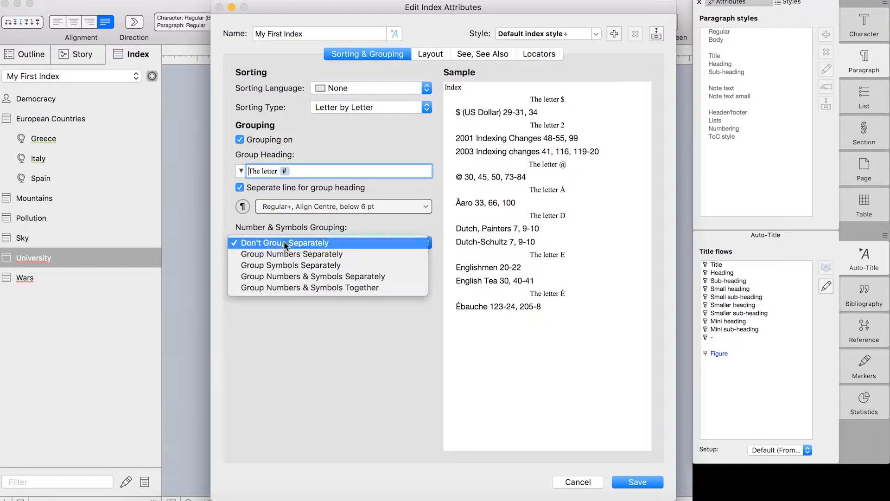
{"action": "left_click", "coordinate": [272, 287]}
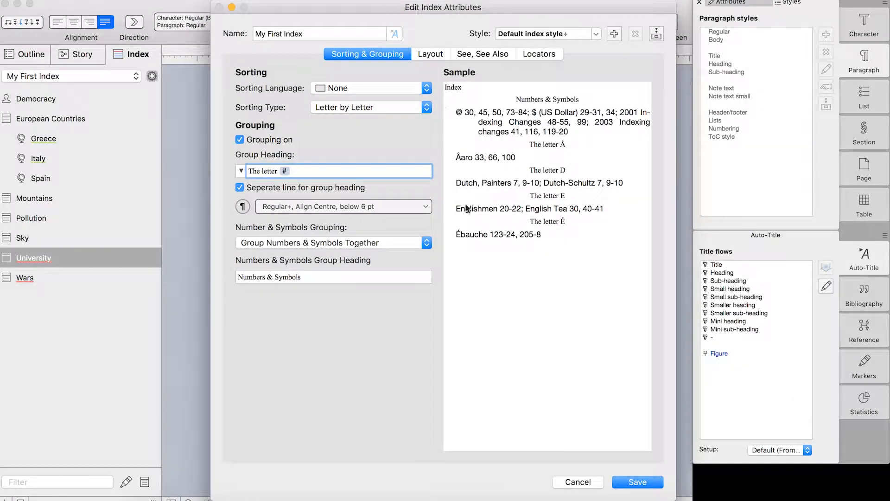
Open the index layout settings and look at the section and paragraph style options
{"action": "left_click", "coordinate": [430, 53]}
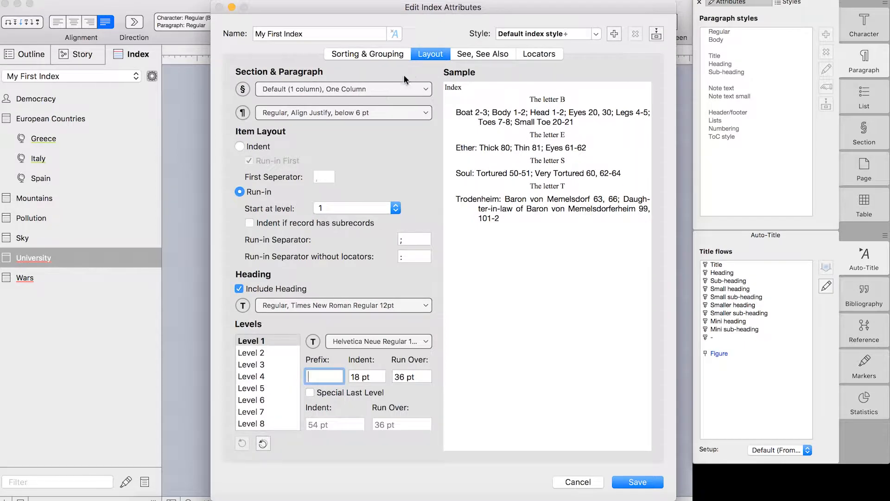
{"action": "left_click", "coordinate": [388, 90]}
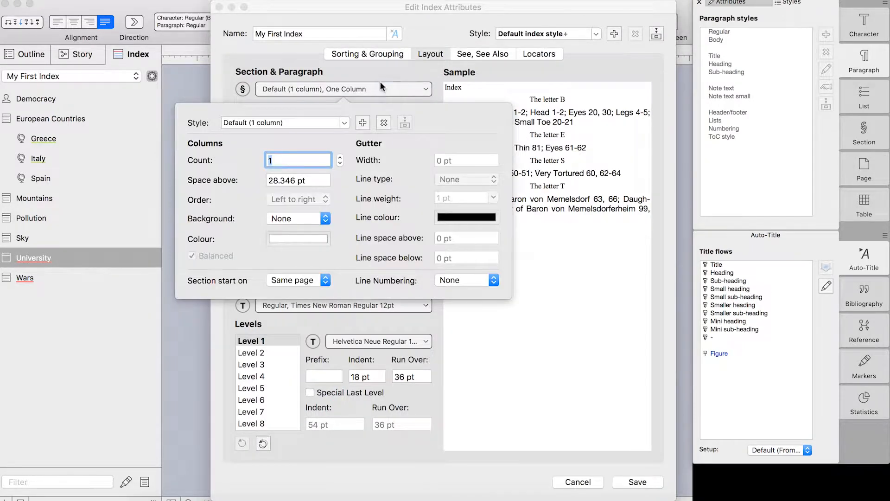
{"action": "left_click", "coordinate": [380, 78]}
{"action": "left_click", "coordinate": [363, 111]}
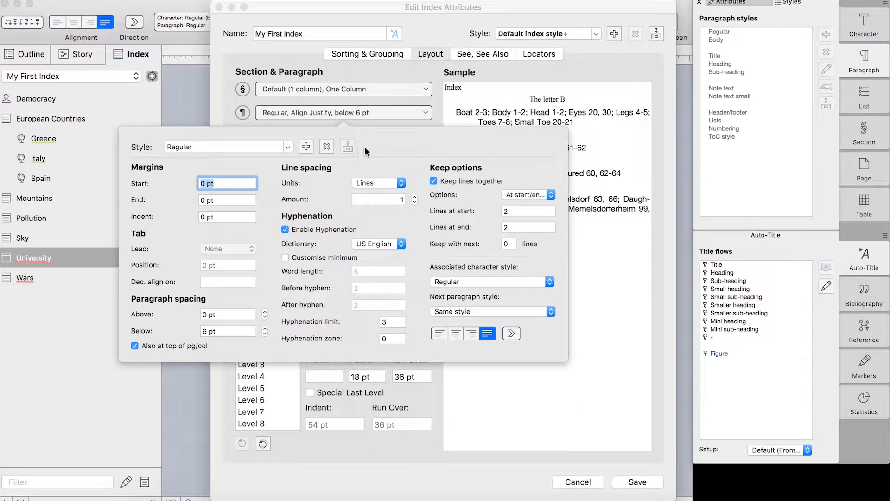
{"action": "left_click", "coordinate": [370, 123]}
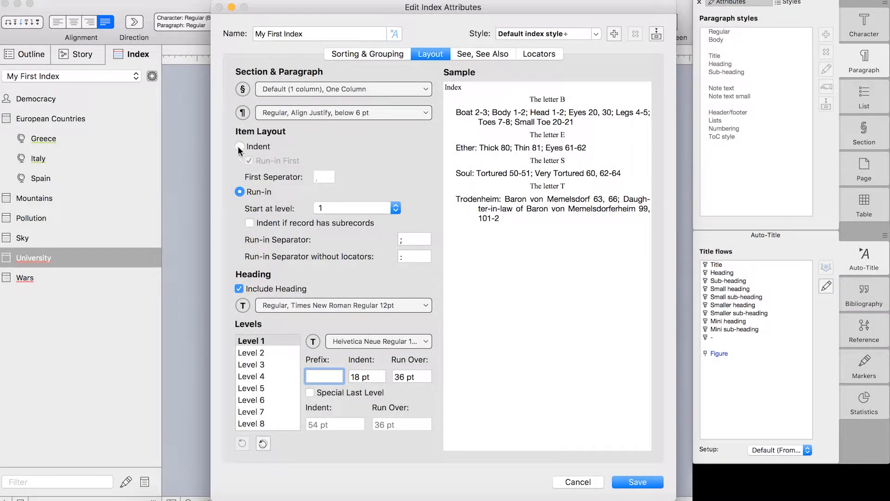
Set the item layout to Indent with Run-in First on, and use a semicolon as the first separator
{"action": "left_click", "coordinate": [239, 146]}
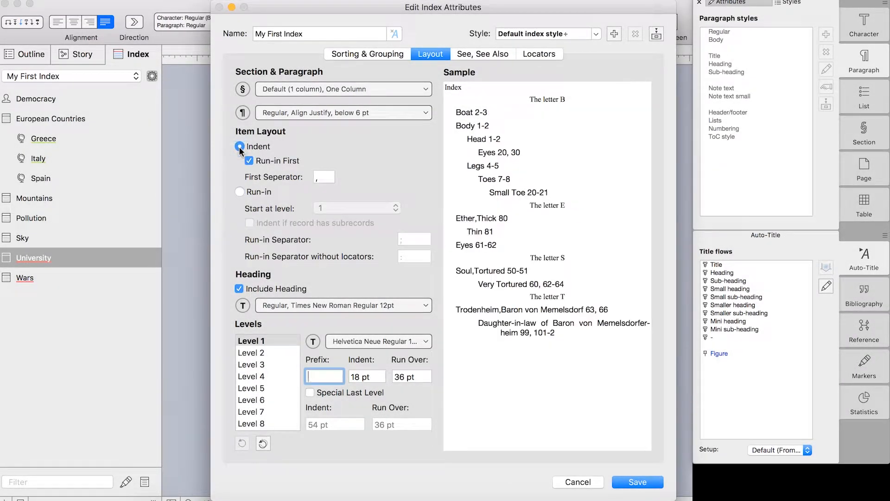
{"action": "left_click", "coordinate": [249, 162]}
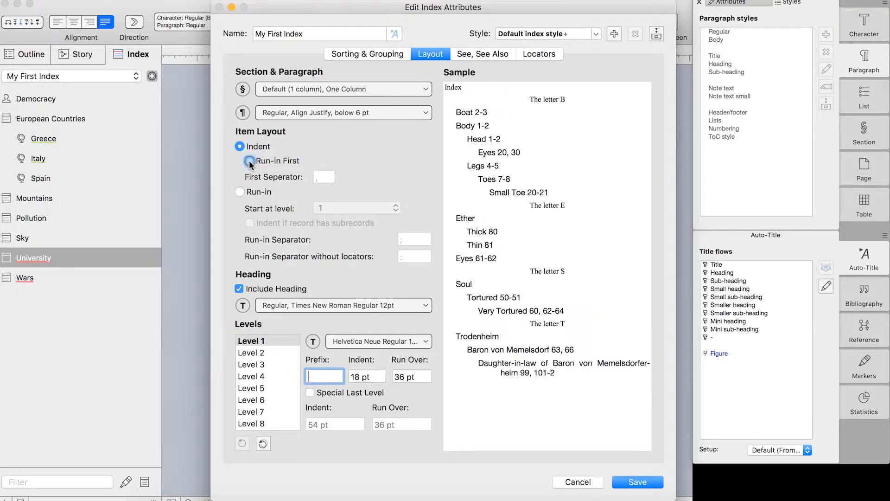
{"action": "left_click", "coordinate": [250, 162]}
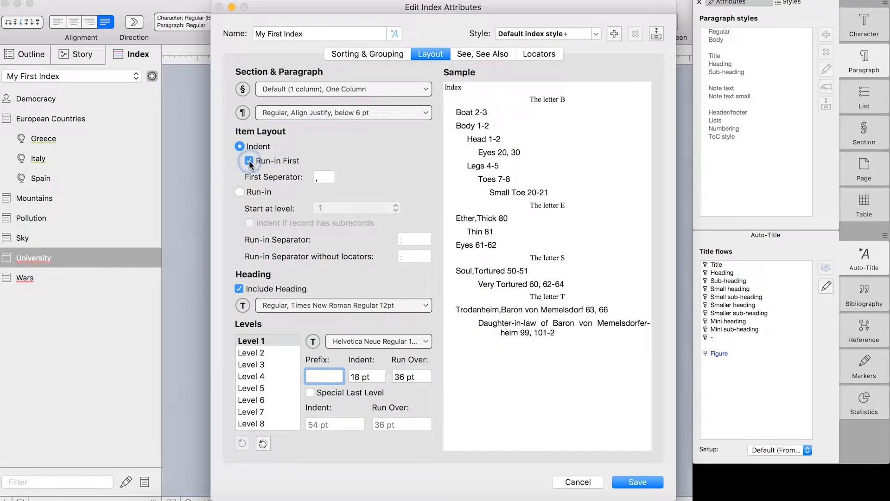
{"action": "left_click", "coordinate": [316, 177]}
{"action": "type", "text": ";"}
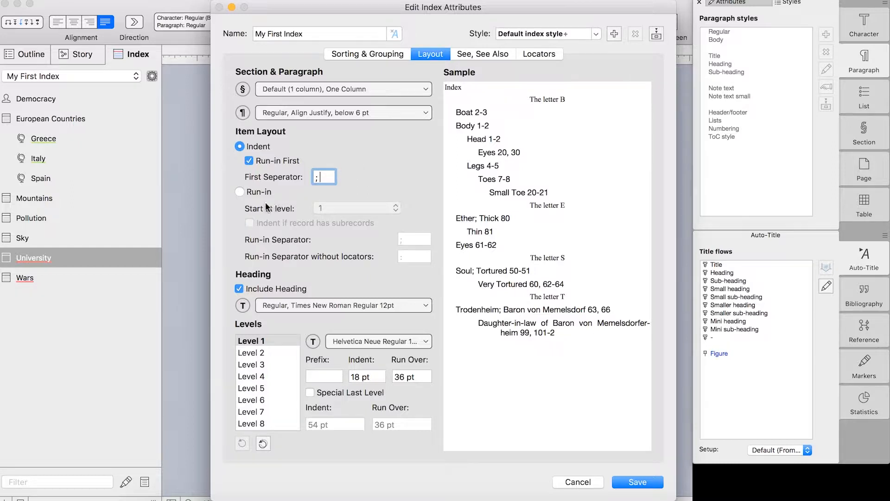
Switch the item layout to Run-in, trying start level 2 and settling on level 3
{"action": "left_click", "coordinate": [239, 192]}
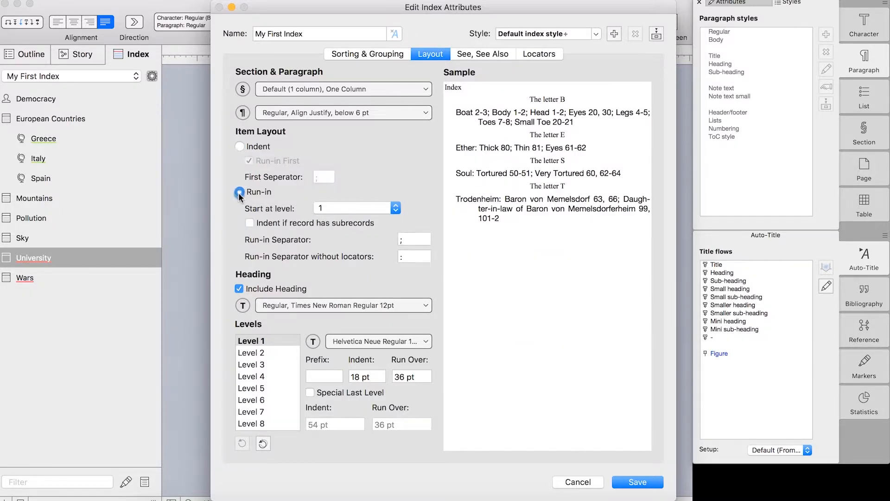
{"action": "left_click", "coordinate": [342, 203]}
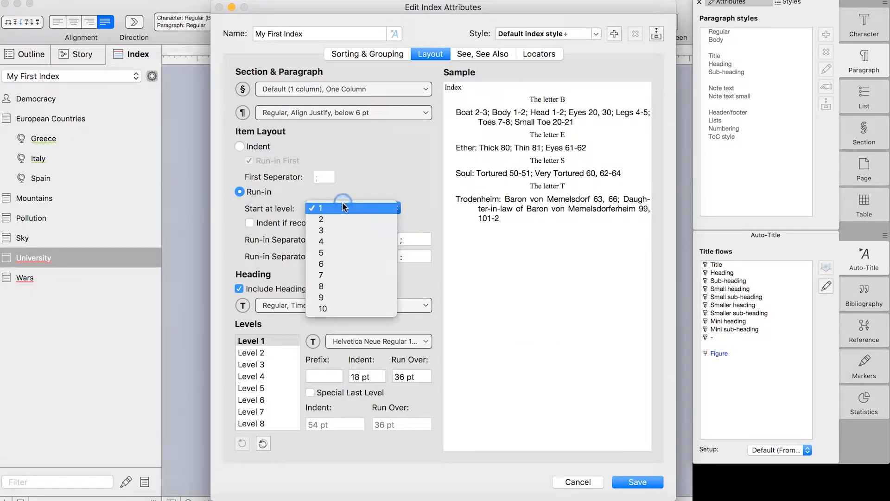
{"action": "left_click", "coordinate": [340, 219]}
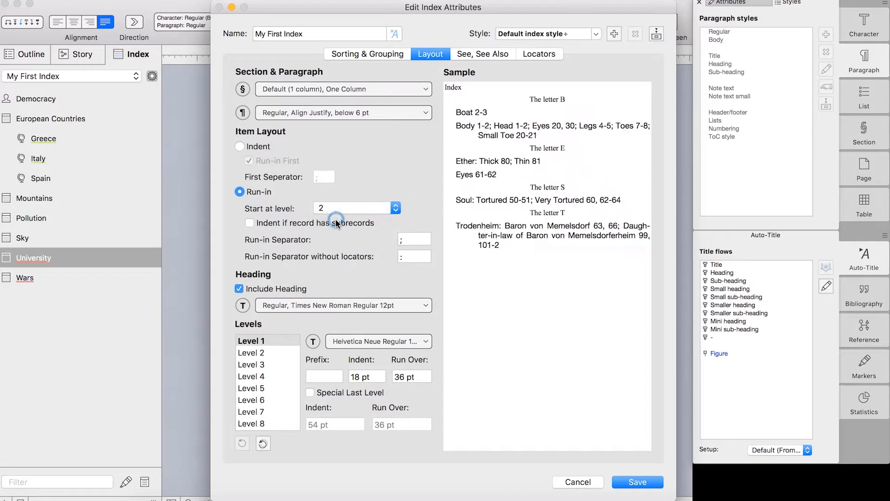
{"action": "left_click", "coordinate": [351, 213]}
{"action": "left_click", "coordinate": [346, 219]}
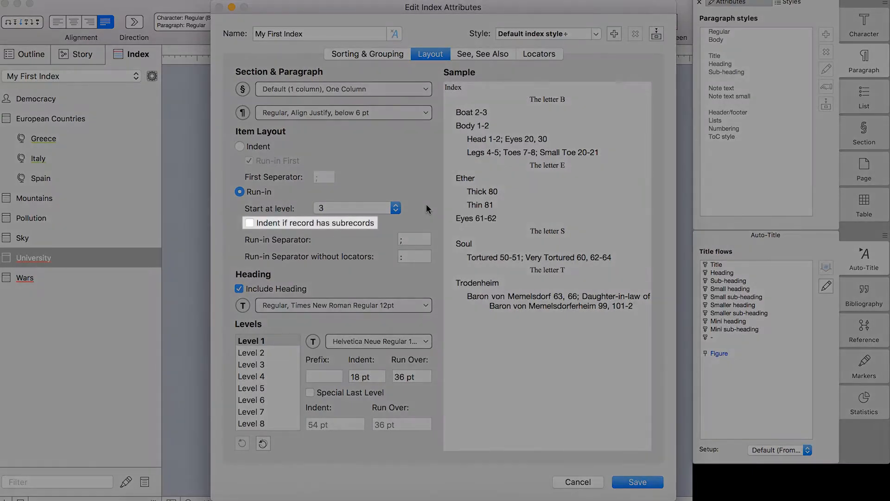
Enable indenting of run-in records that have subrecords
{"action": "left_click", "coordinate": [248, 223]}
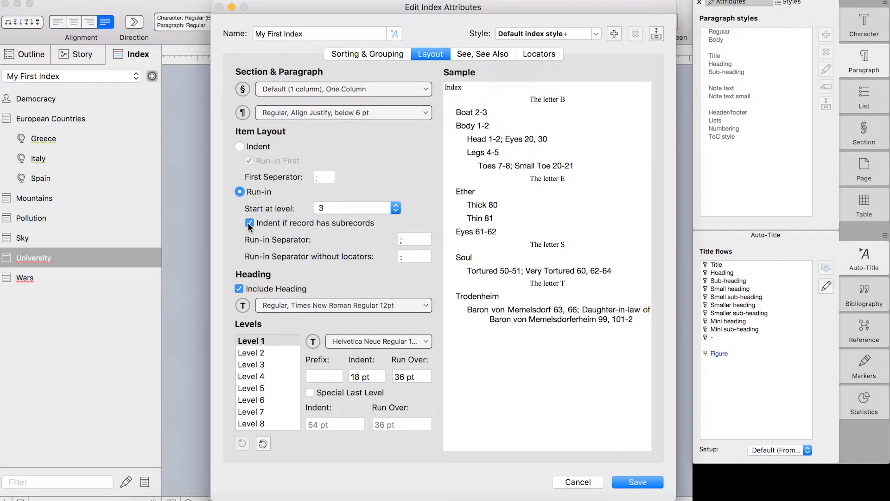
{"action": "left_click", "coordinate": [249, 223]}
{"action": "left_click", "coordinate": [249, 224]}
Try a hyphen as the run-in separator, and replace it with a colon
{"action": "left_click", "coordinate": [418, 241]}
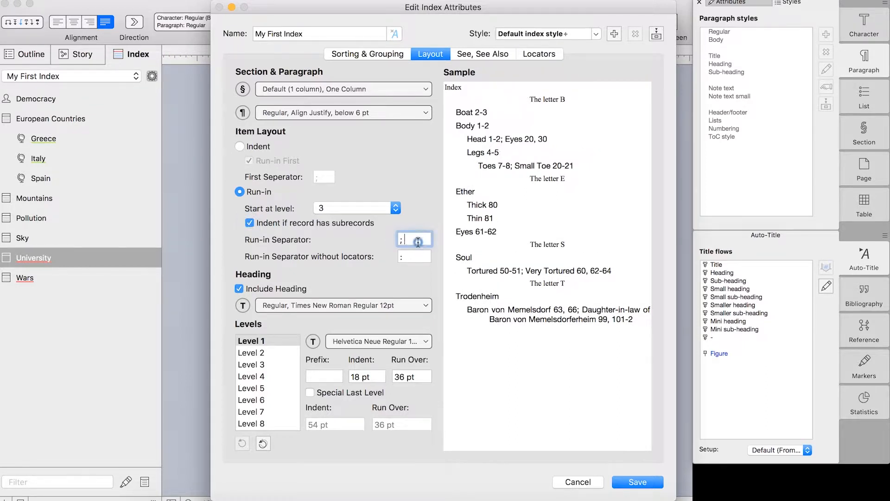
{"action": "key", "text": "BackSpace"}
{"action": "key", "text": "BackSpace"}
{"action": "type", "text": "-"}
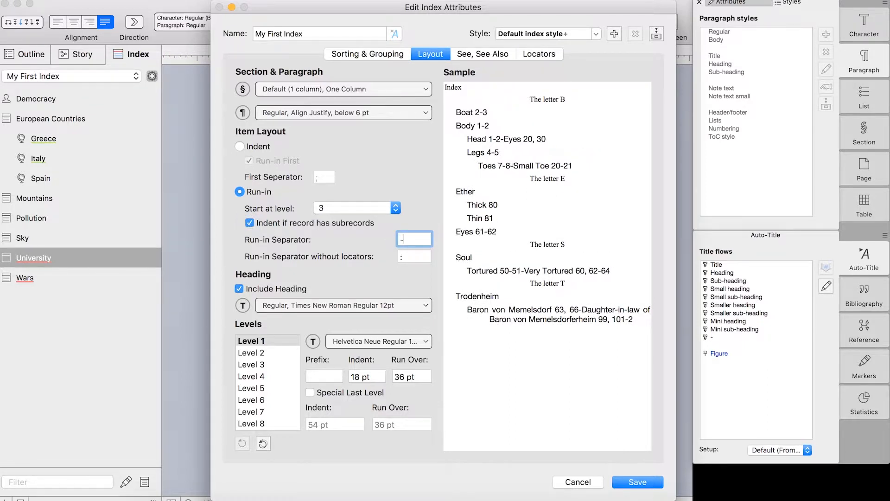
{"action": "key", "text": "BackSpace"}
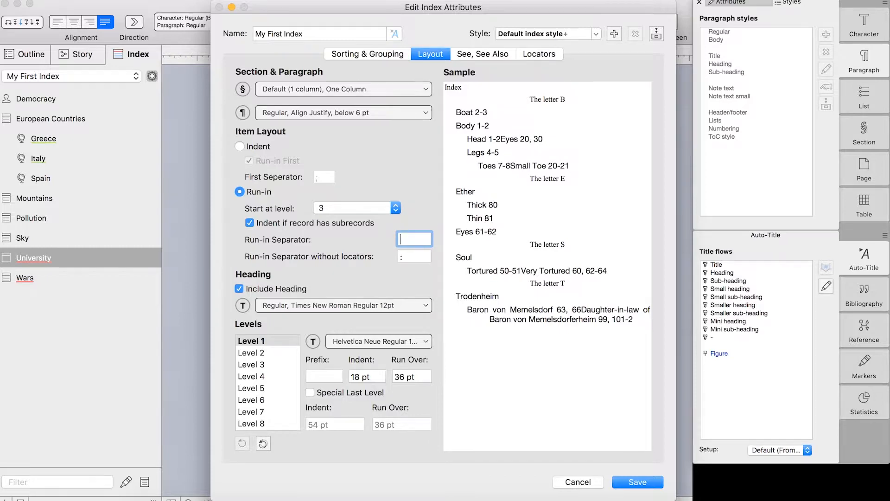
{"action": "type", "text": ":"}
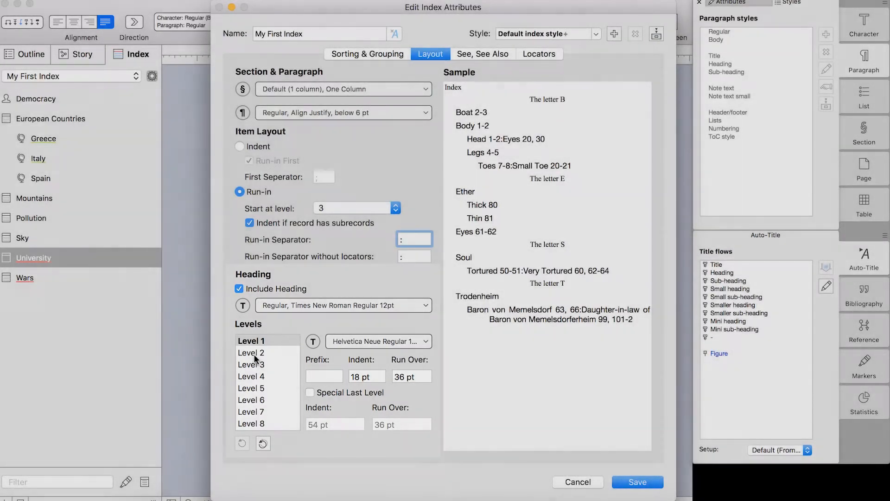
Select Level 2 in the index levels and open its character style settings
{"action": "left_click", "coordinate": [254, 353]}
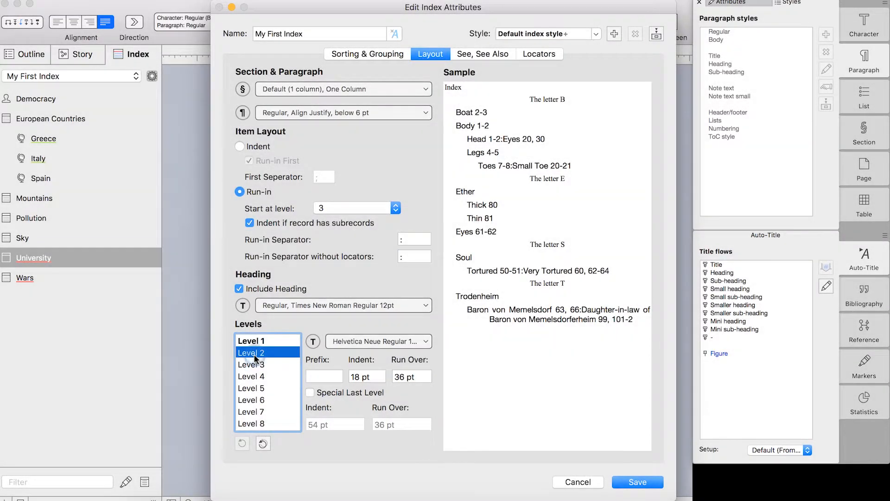
{"action": "left_click", "coordinate": [359, 341]}
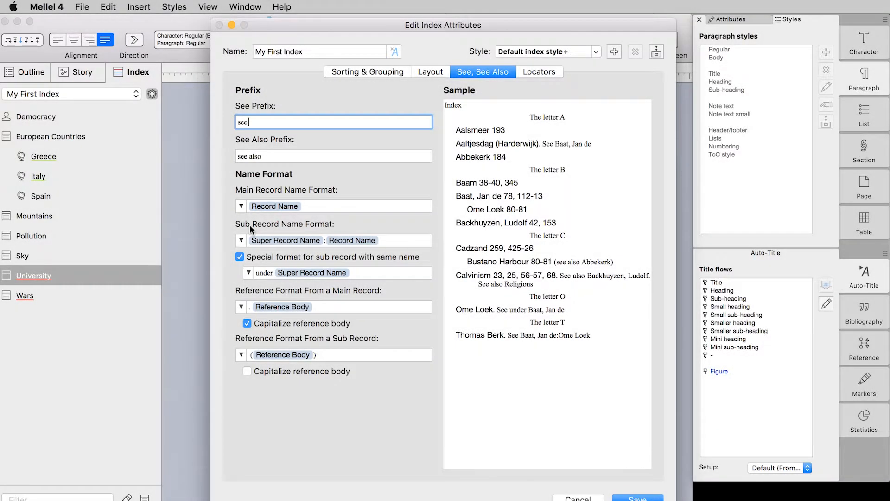
Turn off the special format for sub records with the same name in the See, See Also settings
{"action": "left_click", "coordinate": [239, 256]}
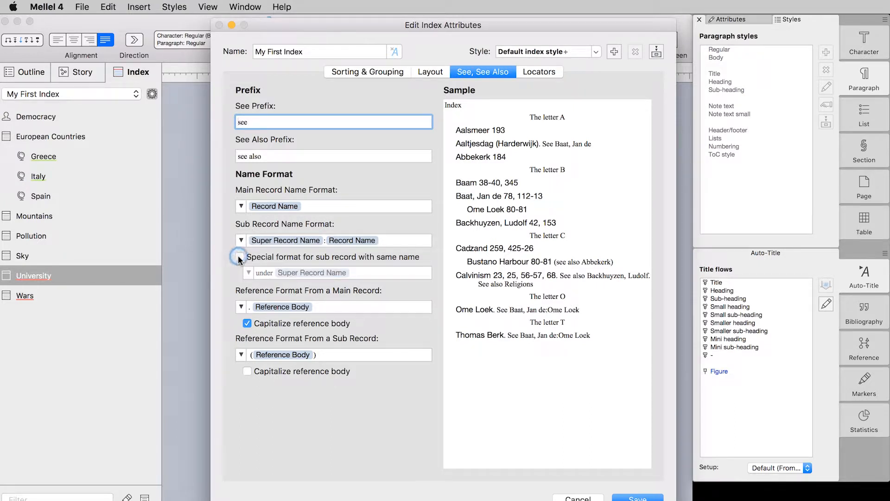
Turn on the special format for sub records with the same name and place the cursor in its format text
{"action": "left_click", "coordinate": [240, 257]}
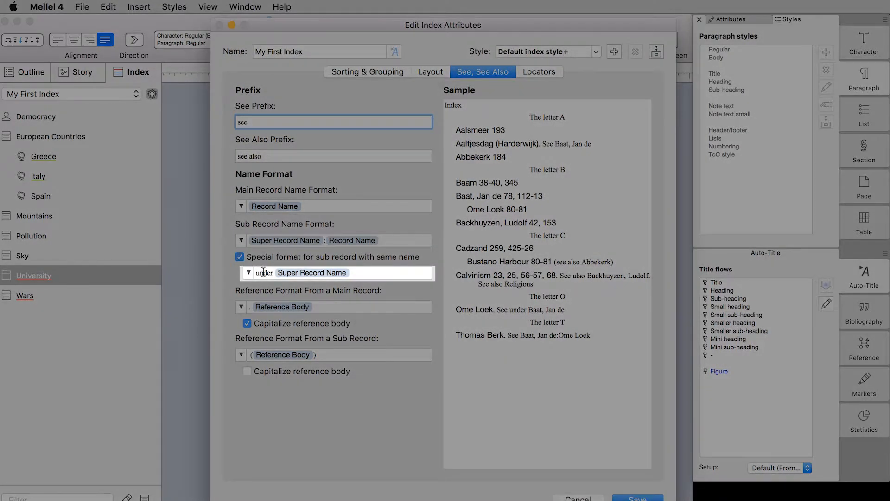
{"action": "left_click", "coordinate": [262, 272]}
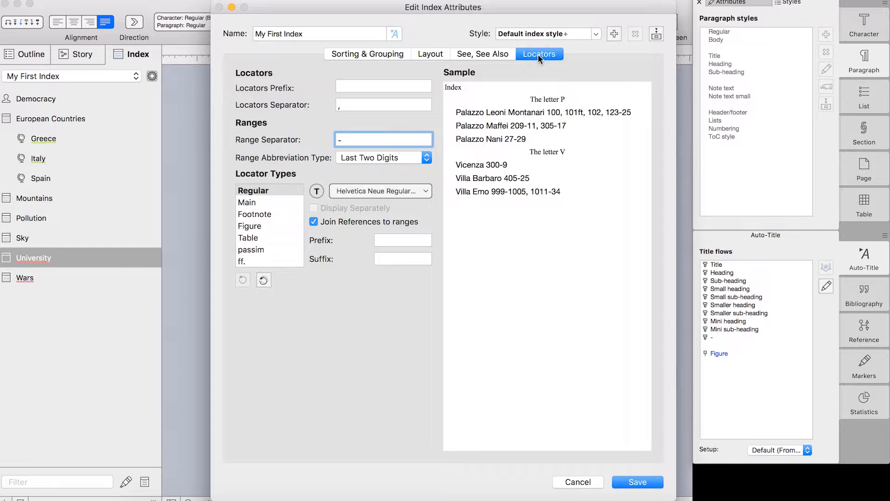
In the Locators settings, set the locators prefix to a colon and the locators separator to a semicolon
{"action": "left_click", "coordinate": [370, 88]}
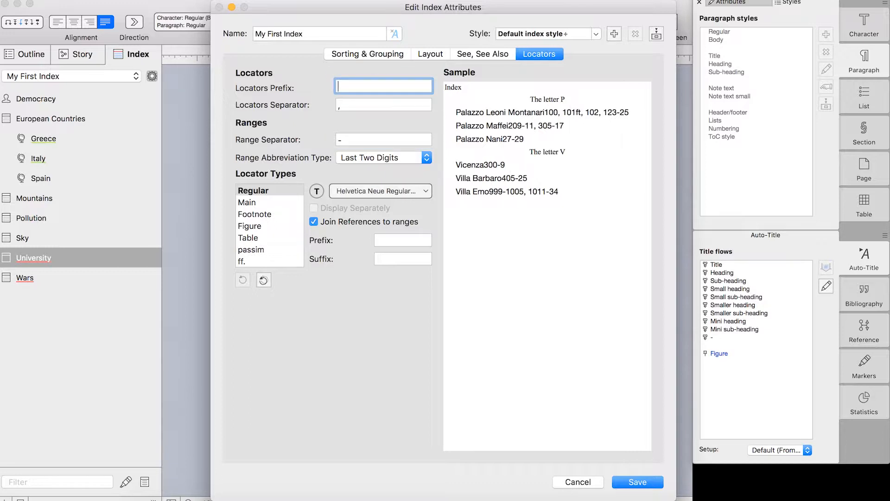
{"action": "type", "text": ":"}
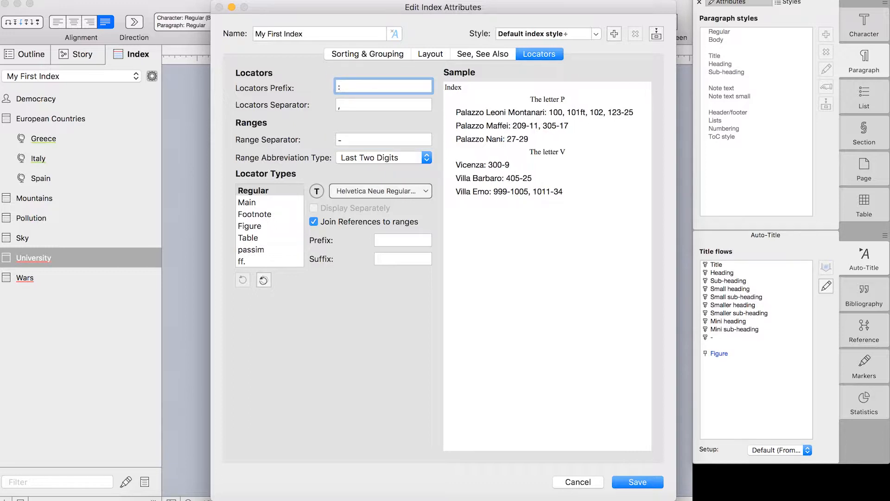
{"action": "left_click", "coordinate": [343, 104]}
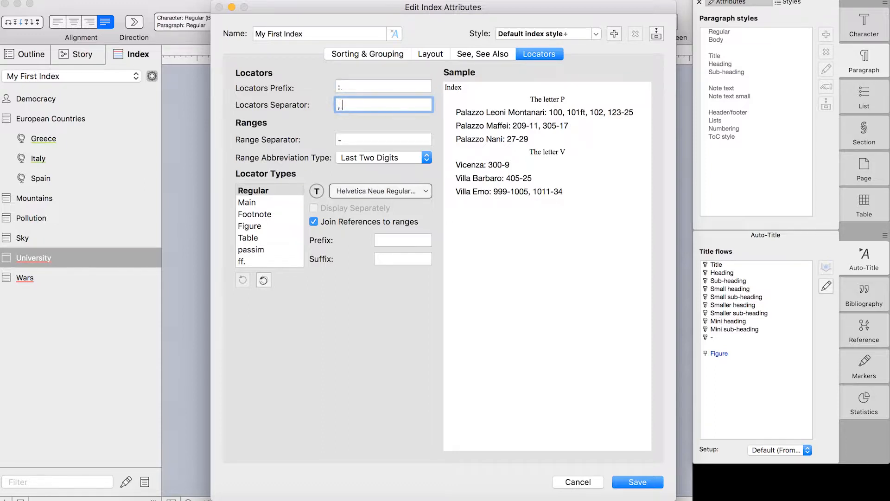
{"action": "key", "text": "BackSpace"}
{"action": "type", "text": ";"}
Try three hyphens as the range separator, and restore the single hyphen
{"action": "left_click", "coordinate": [347, 140]}
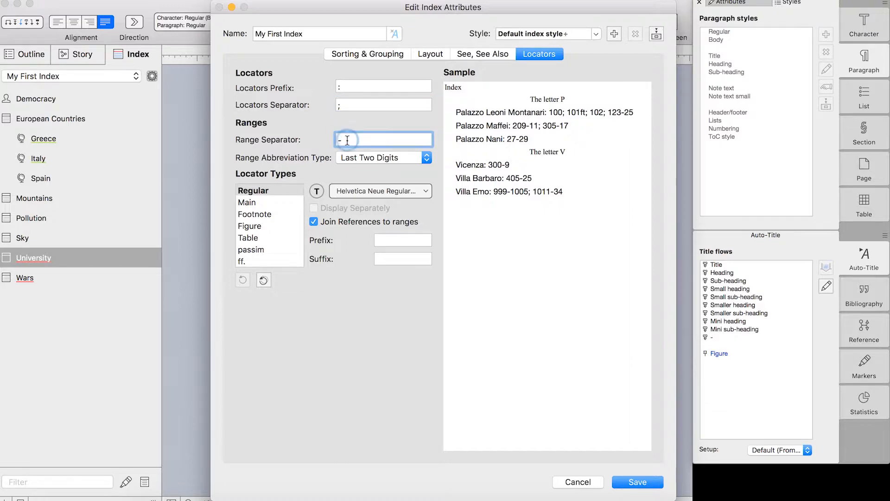
{"action": "type", "text": "--"}
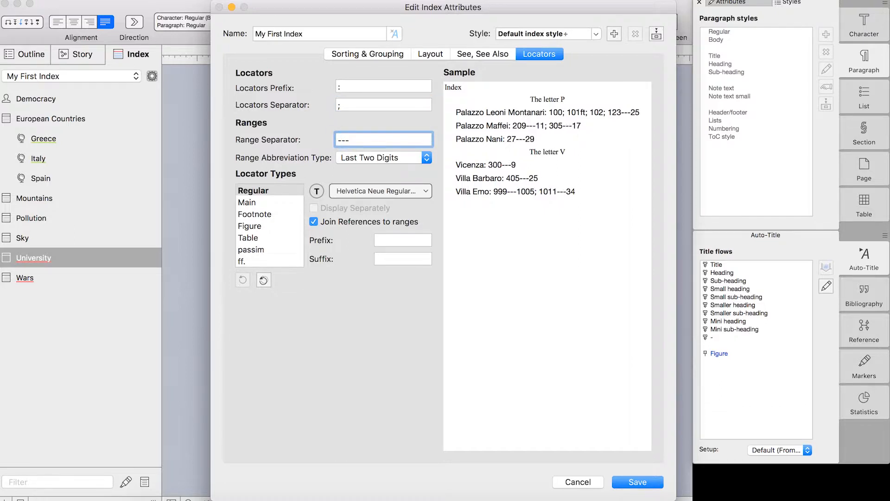
{"action": "key", "text": "BackSpace"}
{"action": "key", "text": "BackSpace"}
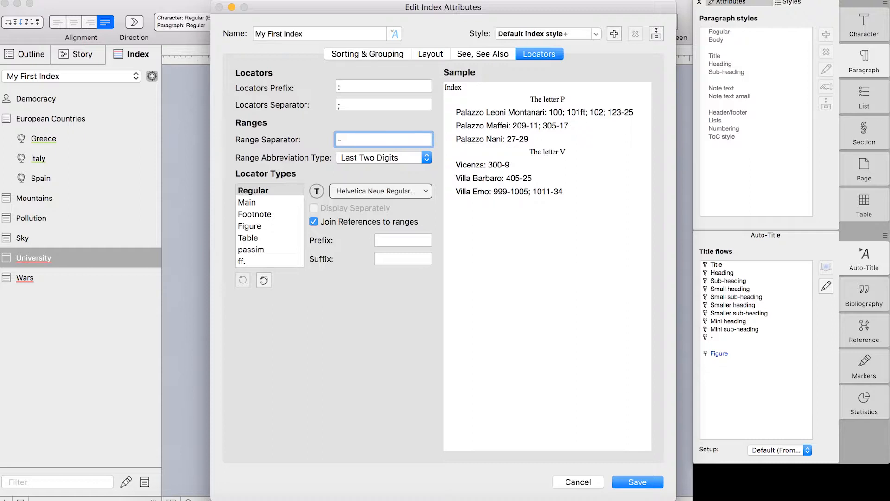
Try No Abbreviation as the range abbreviation type, and set it to Changed Digits
{"action": "left_click", "coordinate": [366, 158]}
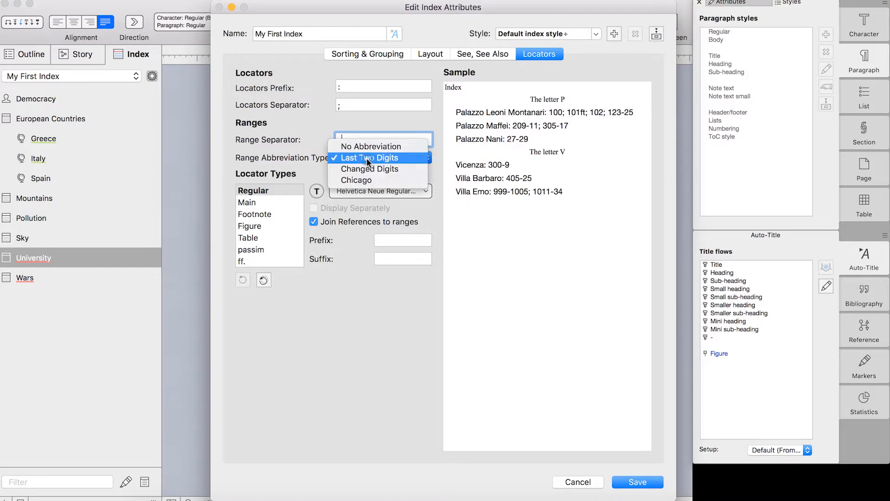
{"action": "left_click", "coordinate": [366, 146]}
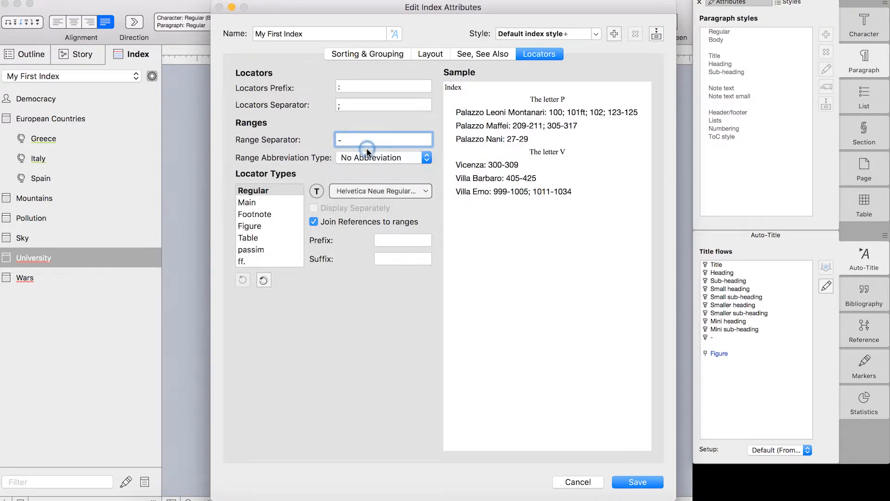
{"action": "left_click", "coordinate": [361, 157]}
{"action": "left_click", "coordinate": [355, 177]}
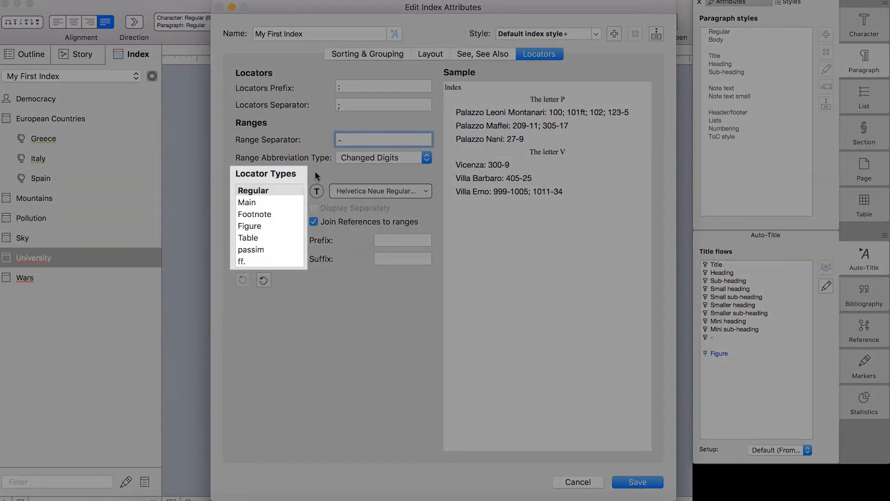
Select the Main locator type, view its character style settings and close them without changes
{"action": "left_click", "coordinate": [256, 201]}
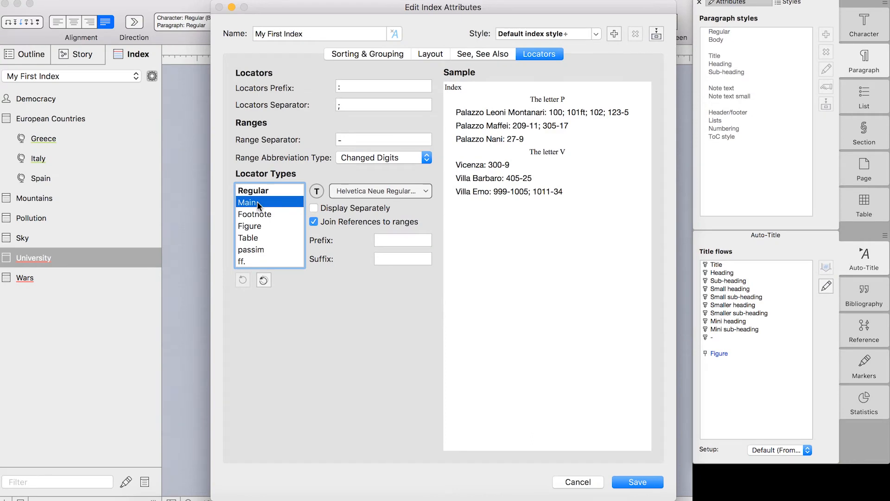
{"action": "left_click", "coordinate": [360, 191]}
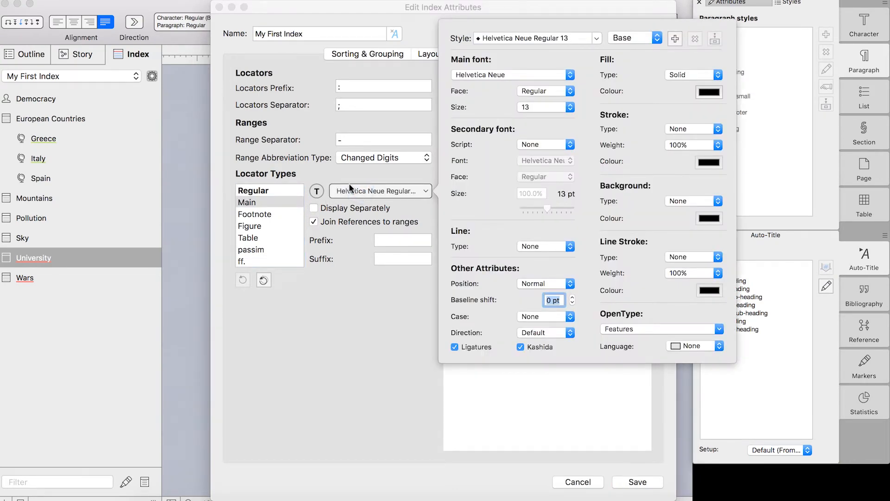
{"action": "left_click", "coordinate": [342, 177]}
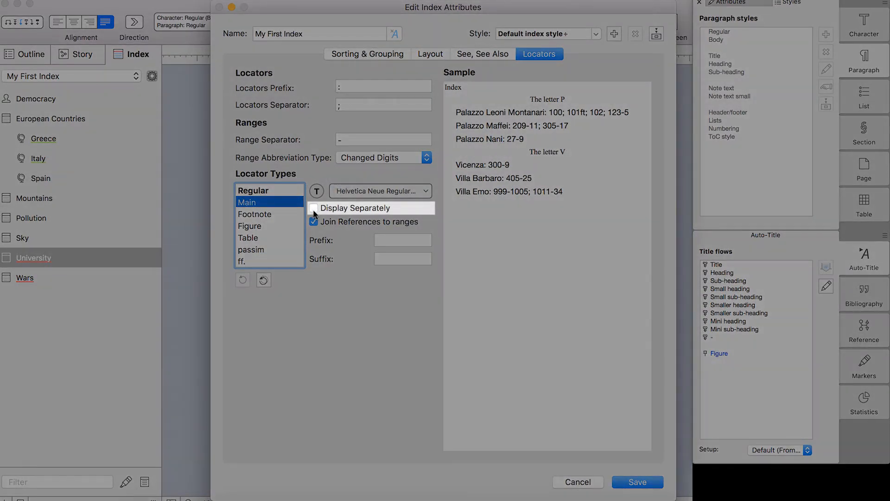
Try switching Display Separately on and Join References to ranges off for the Main locator type, restoring each option
{"action": "left_click", "coordinate": [313, 209]}
{"action": "left_click", "coordinate": [313, 210]}
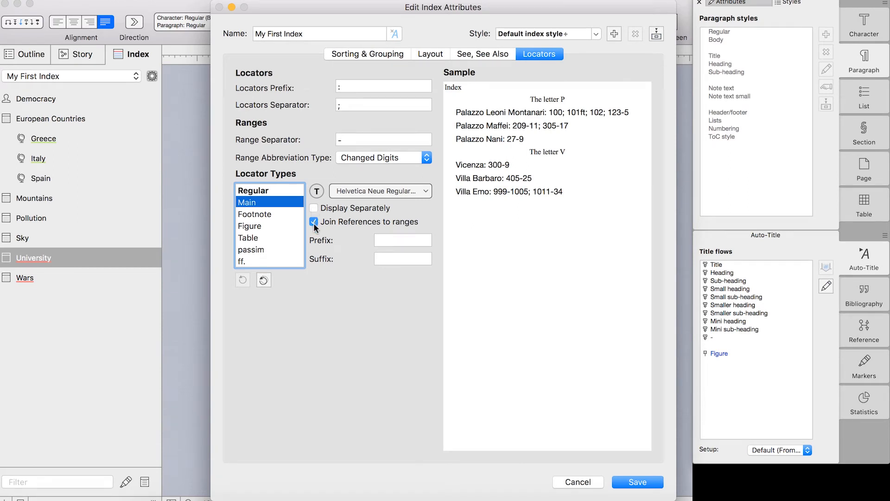
{"action": "left_click", "coordinate": [314, 224]}
{"action": "left_click", "coordinate": [314, 223]}
Try turning off Join References to ranges for the Regular locator type, and turn it back on
{"action": "left_click", "coordinate": [274, 191]}
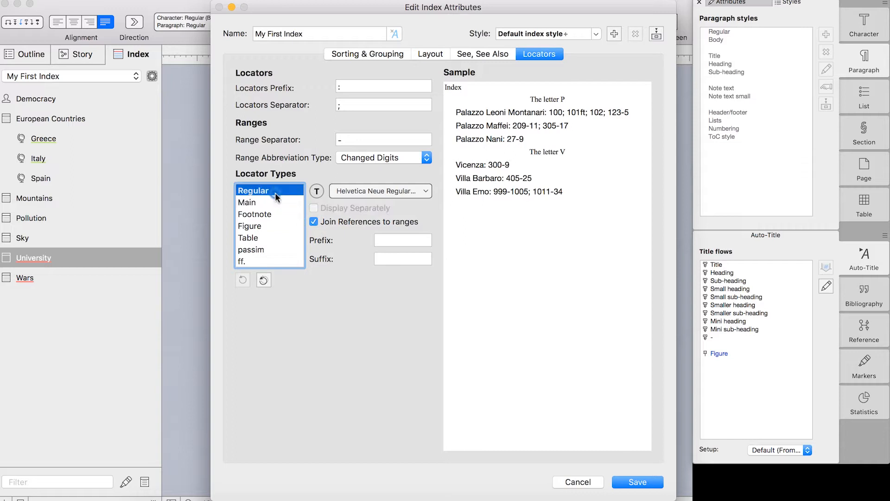
{"action": "left_click", "coordinate": [314, 222]}
{"action": "left_click", "coordinate": [314, 222]}
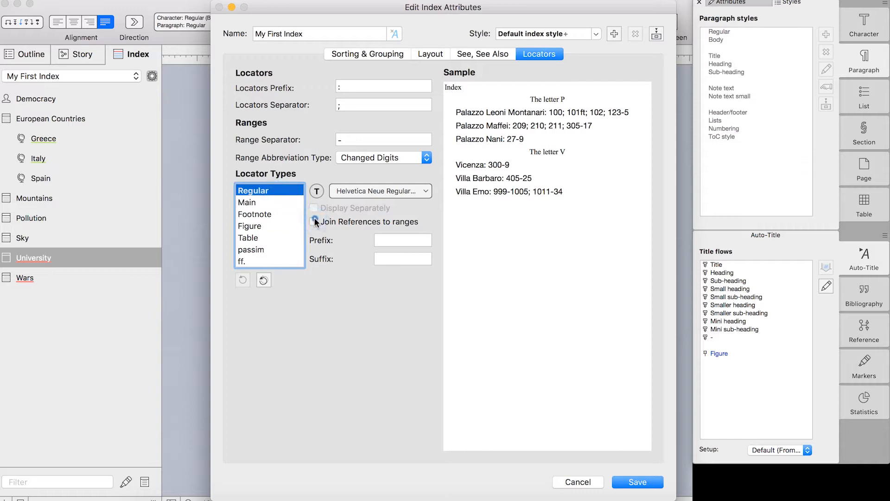
Set the suffix of the Footnote locator type to "ft"
{"action": "left_click", "coordinate": [272, 215]}
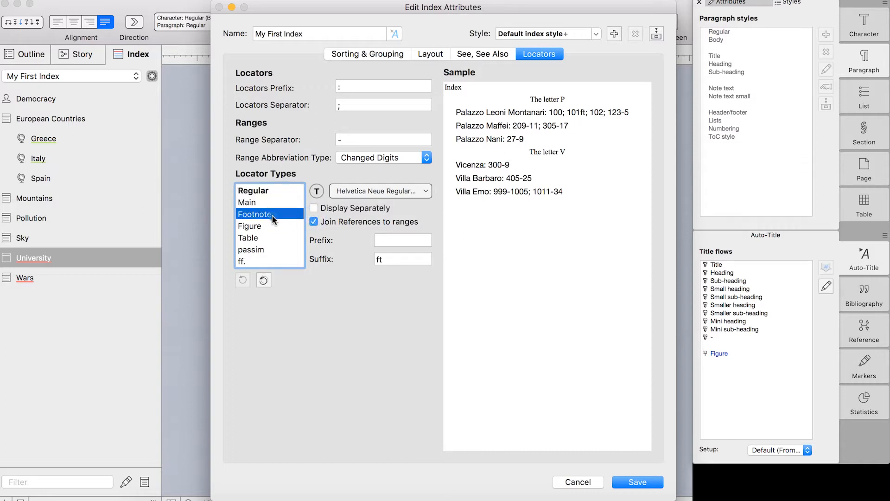
{"action": "left_click", "coordinate": [389, 259]}
{"action": "type", "text": "ft"}
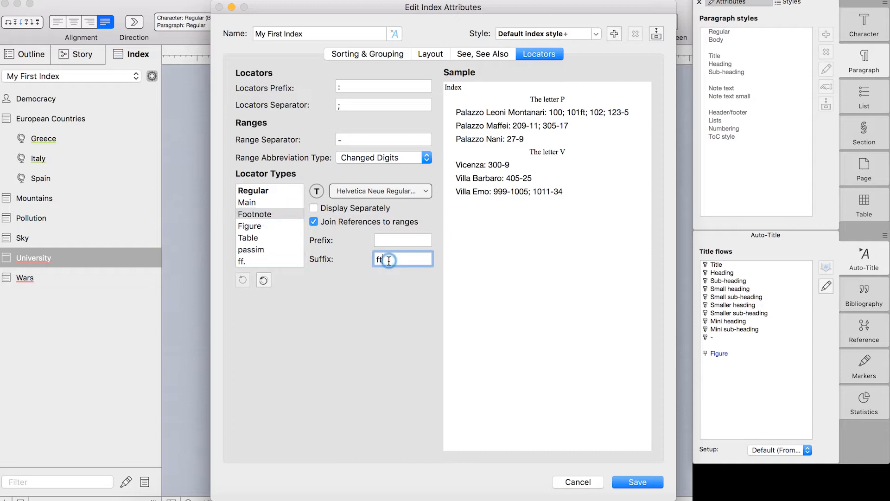